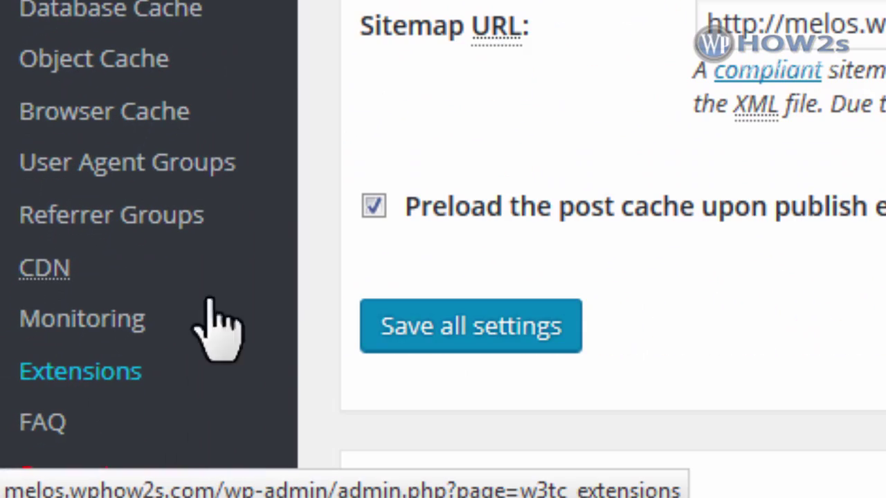
Open the W3 Total Cache Extensions page
click(209, 302)
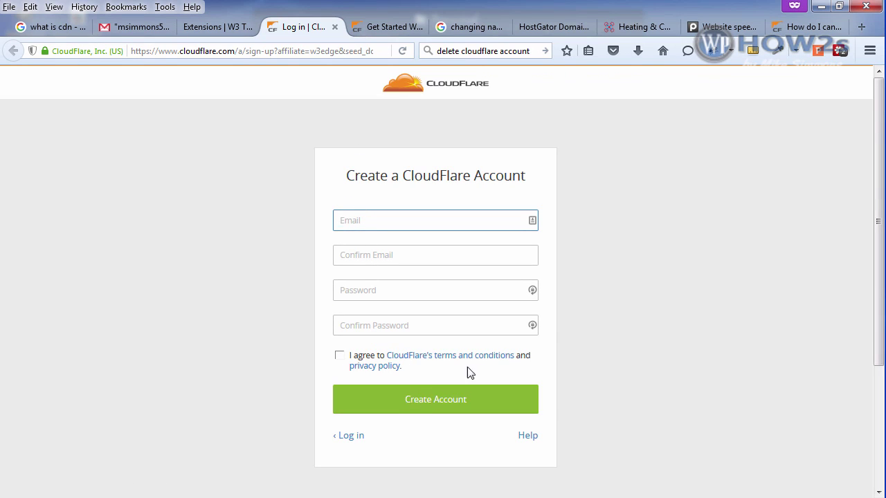
Switch to the CloudFlare setup page, add the website zestyeating.com, scan its DNS records and continue to the record list
click(384, 27)
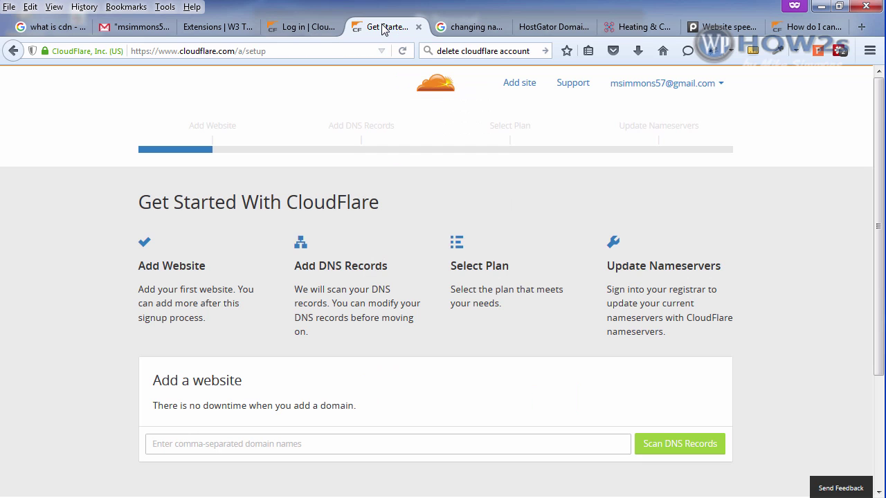
click(176, 444)
click(176, 444)
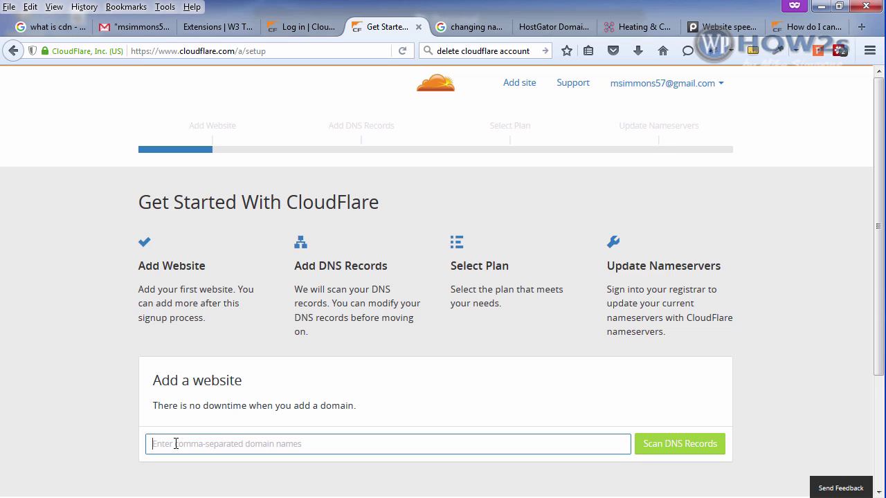
text(zestyeating.com)
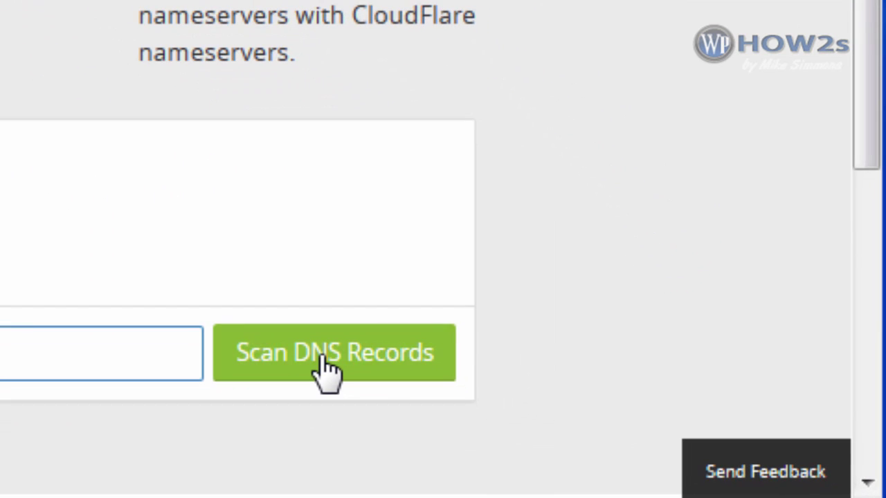
click(323, 357)
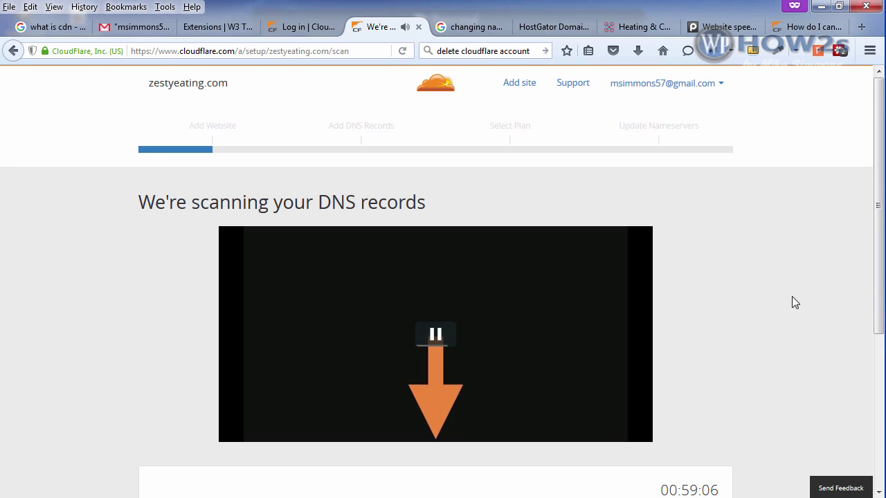
drag(870, 185, 870, 211)
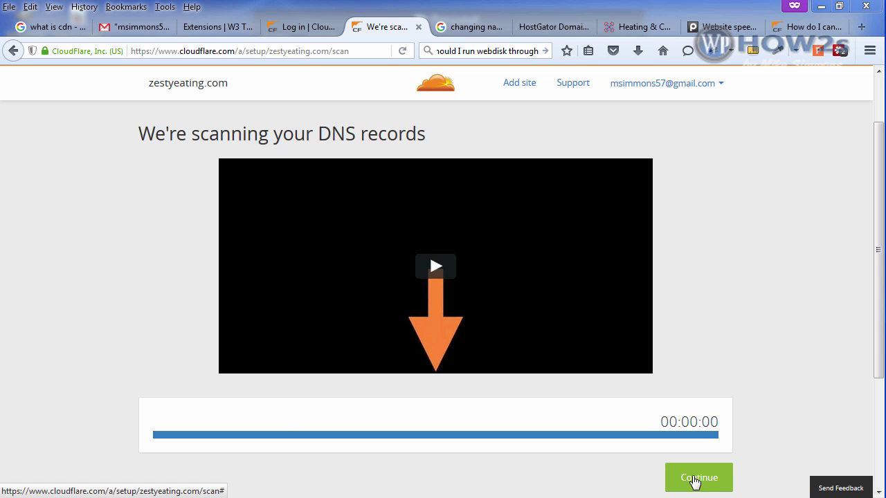
click(695, 479)
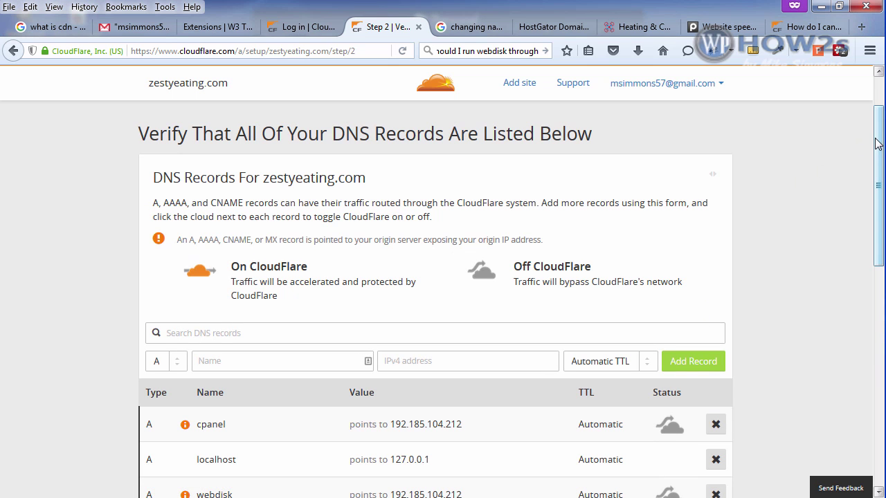
Review the DNS records, toggle CloudFlare off and back on for the zestyeating.com A record, and continue to plan selection
drag(878, 144, 880, 231)
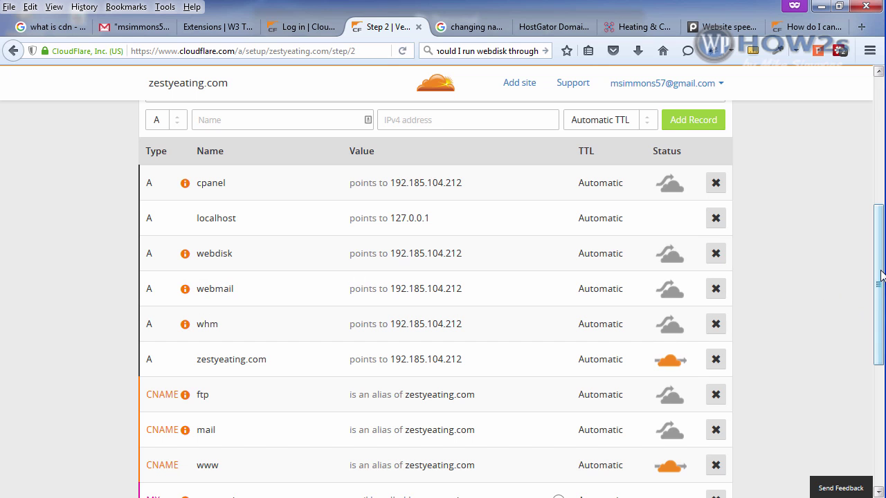
scroll(876, 283, down, 3)
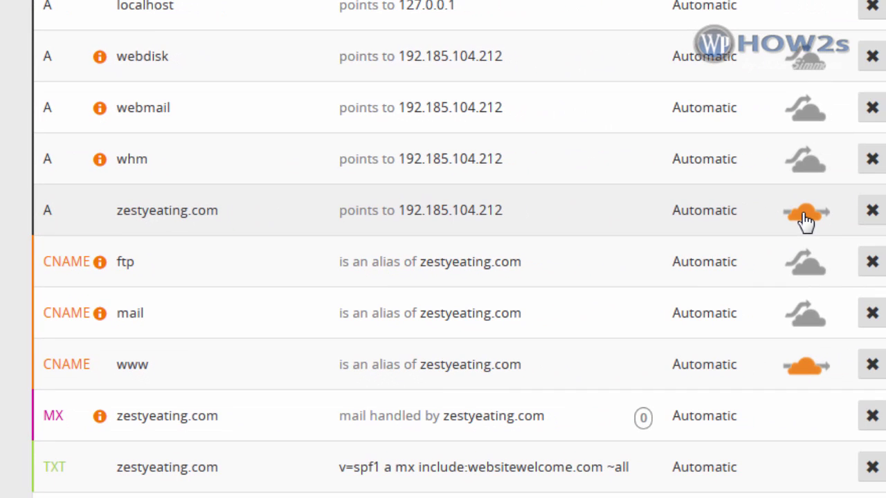
click(806, 216)
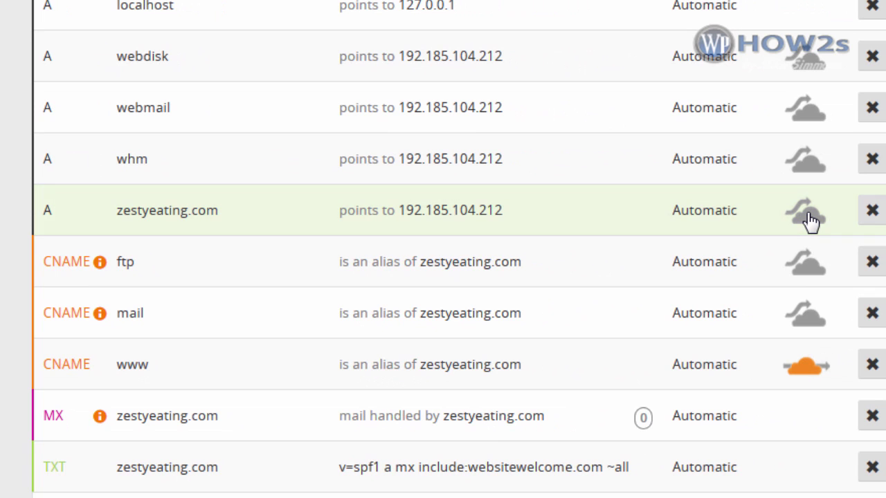
click(808, 216)
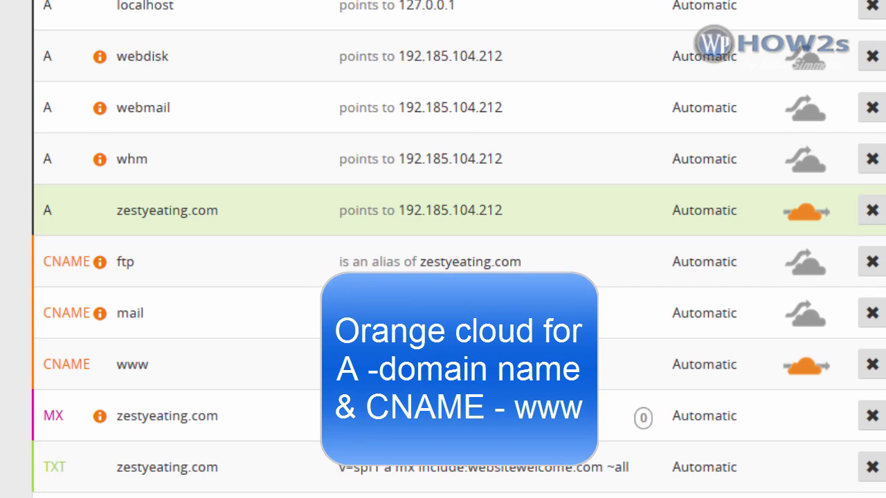
scroll(459, 250, down, 2)
scroll(459, 249, down, 2)
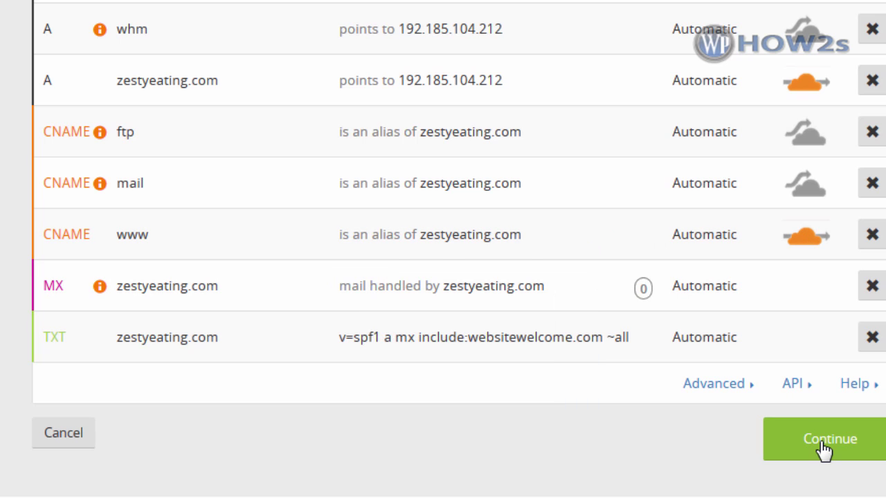
click(824, 450)
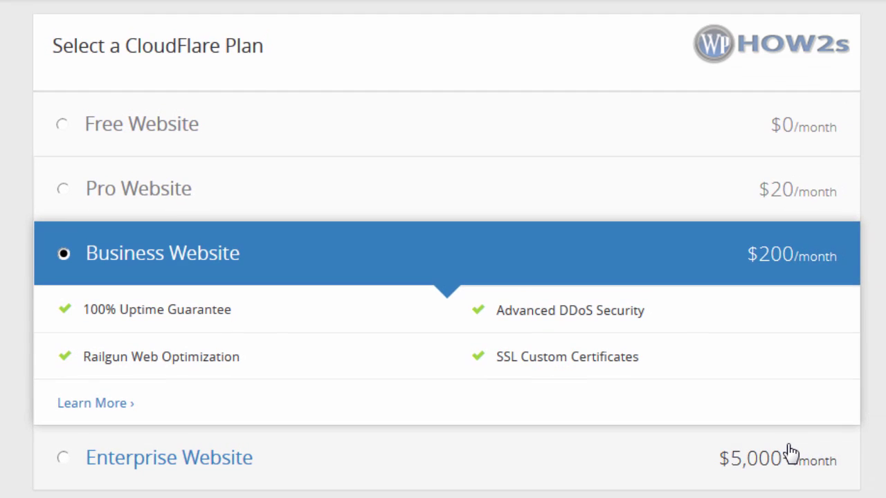
Select the Free Website plan for zestyeating.com and continue to the nameserver instructions
click(63, 137)
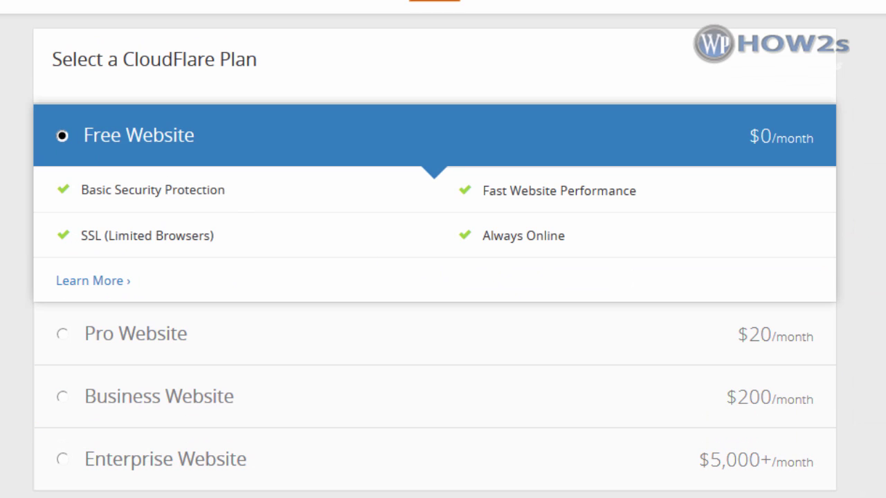
click(782, 492)
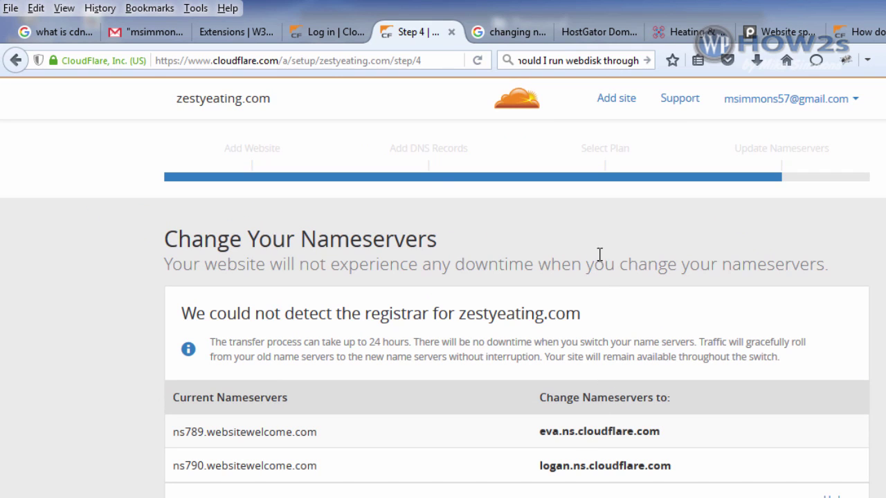
Look at the Google results for changing nameservers at GoDaddy and at HostGator's domain registration site, register.hostgator.com
click(487, 38)
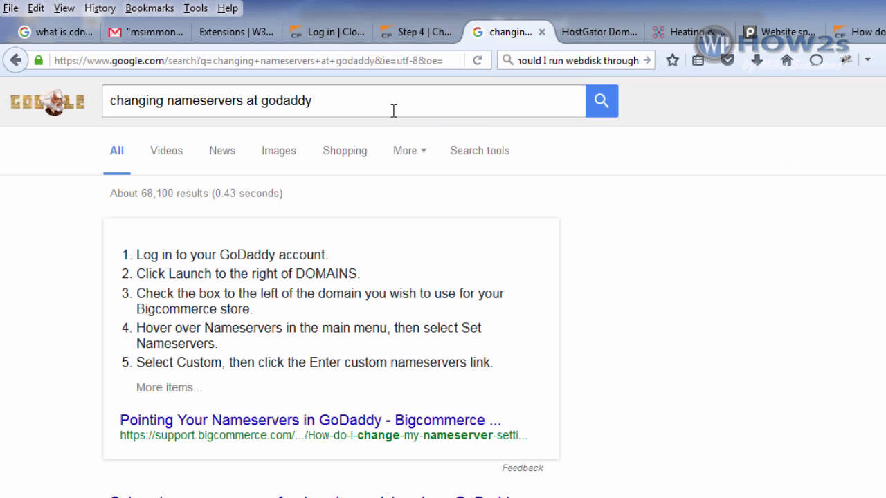
drag(312, 101, 92, 99)
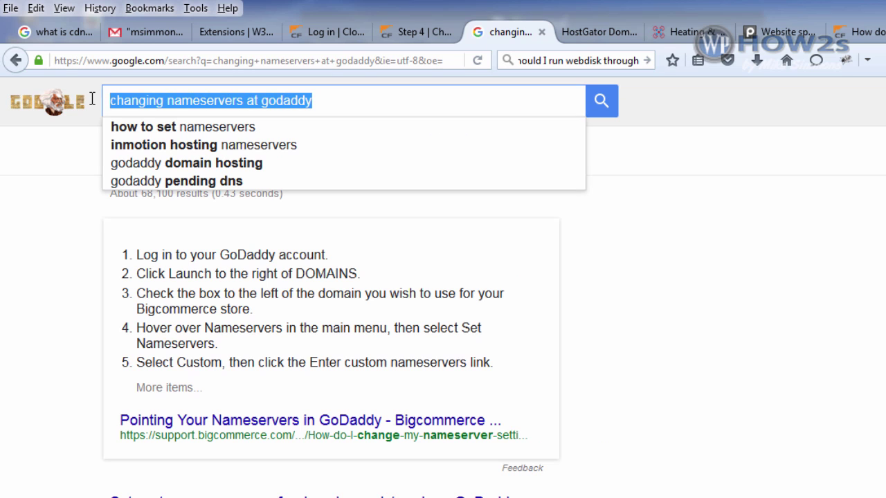
click(601, 39)
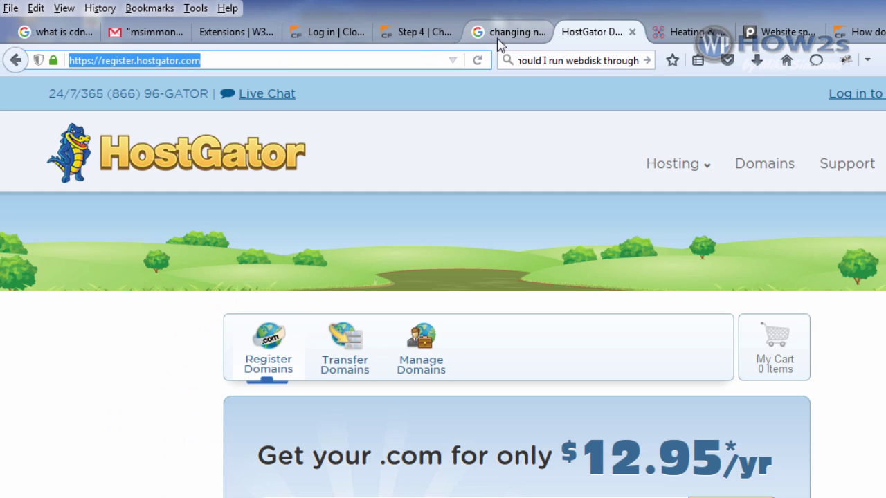
click(220, 59)
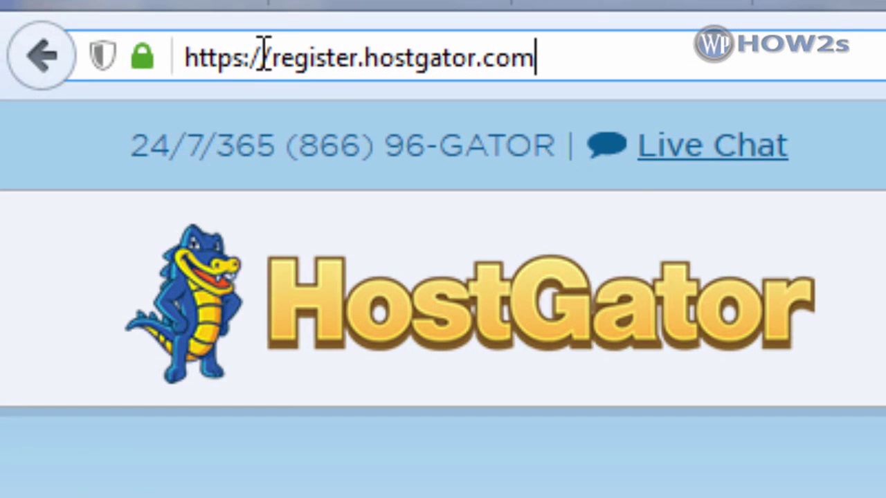
drag(277, 45, 534, 46)
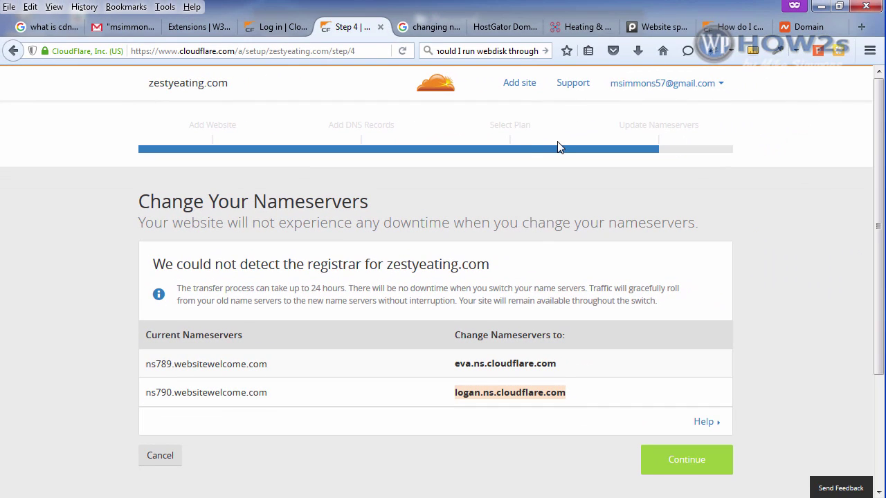
Continue past the CloudFlare nameserver instructions for zestyeating.com and open the CloudFlare account page
scroll(795, 291, down, 1)
click(675, 427)
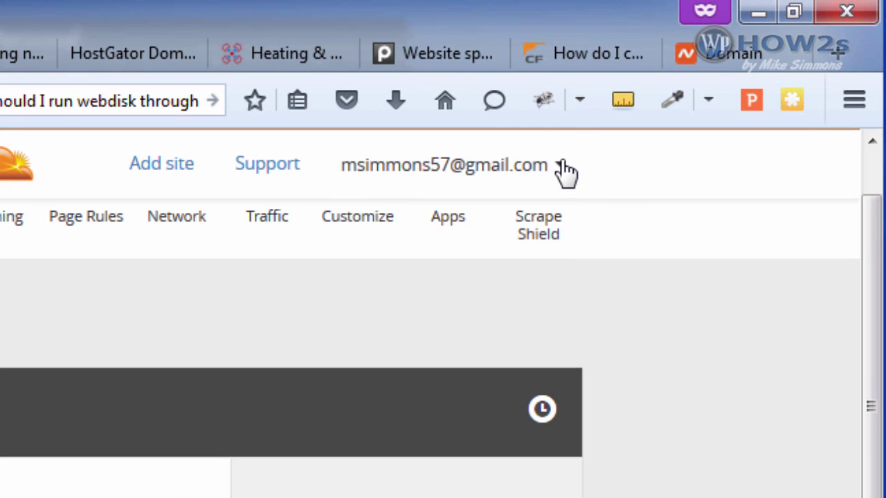
click(563, 169)
click(534, 218)
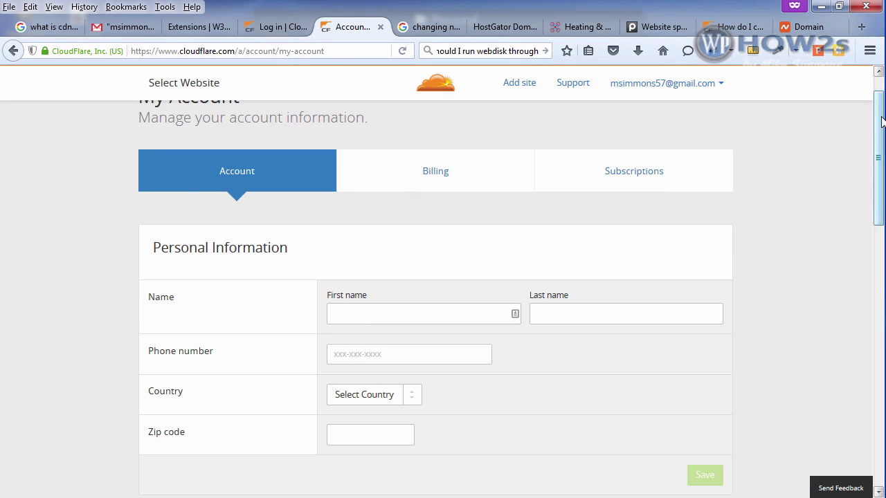
Display the CloudFlare account's API key, copy the key and close its dialog
scroll(875, 337, down, 1)
scroll(881, 171, down, 14)
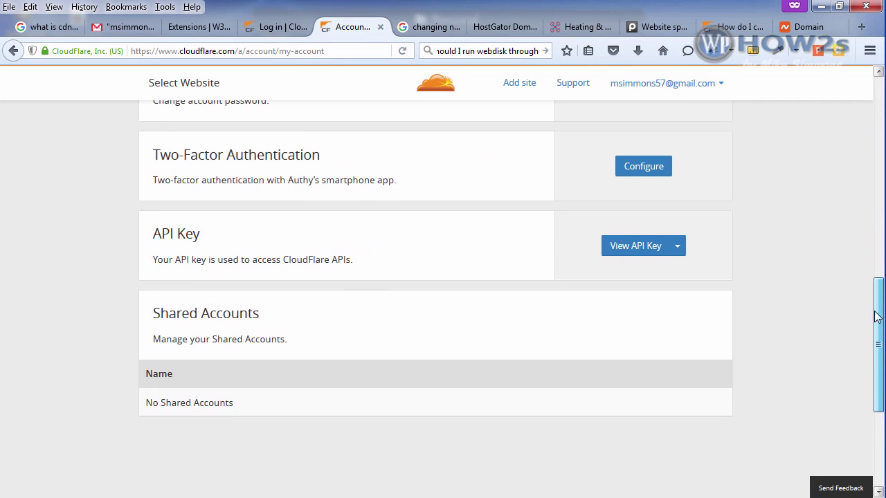
scroll(876, 316, down, 3)
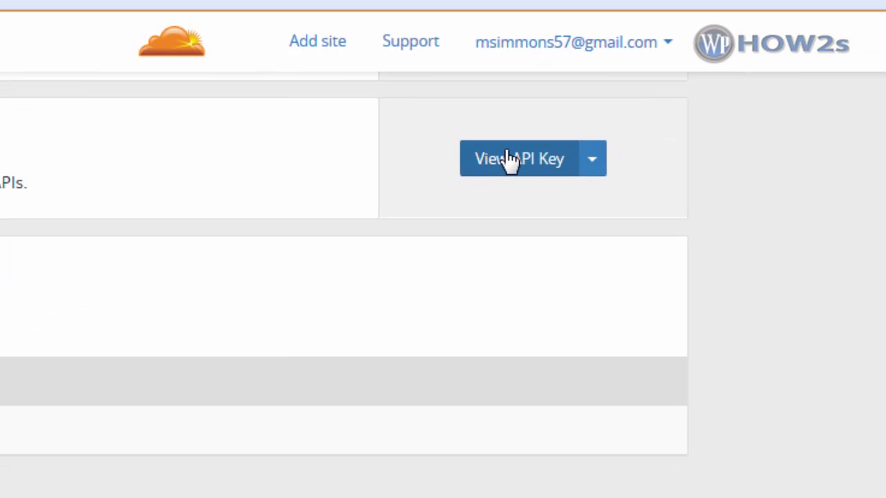
click(381, 195)
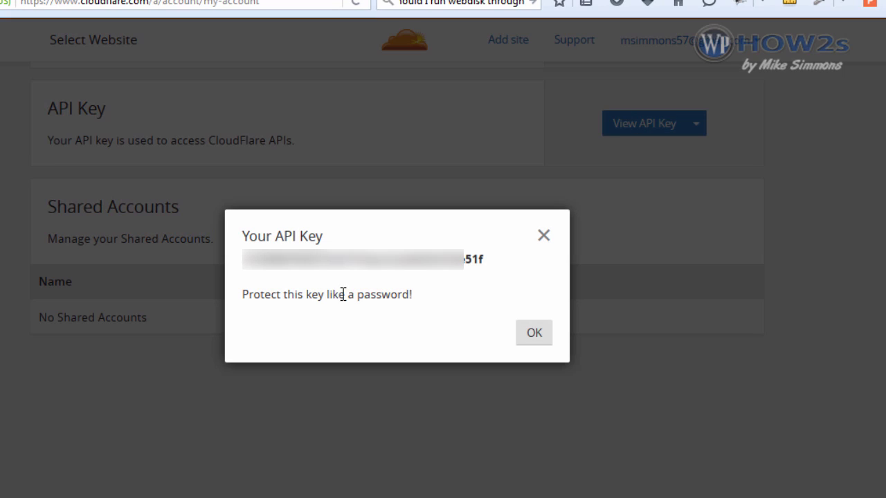
double_click(353, 259)
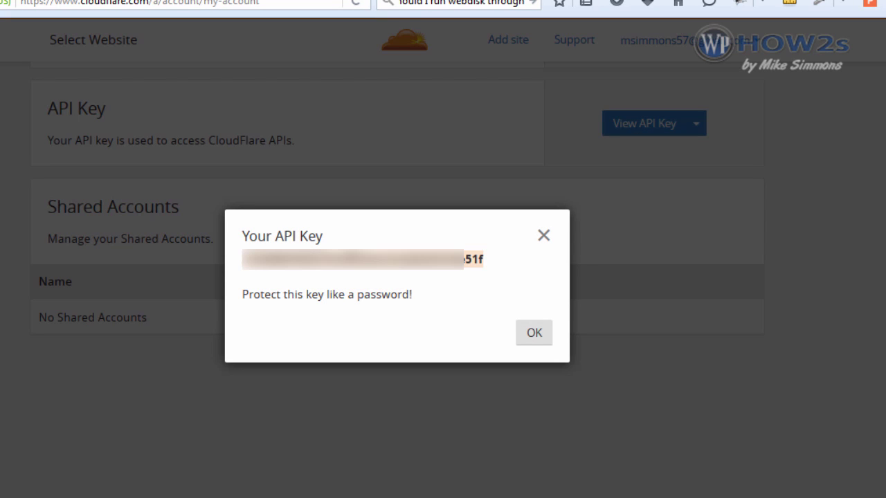
right_click(350, 253)
click(391, 271)
click(543, 236)
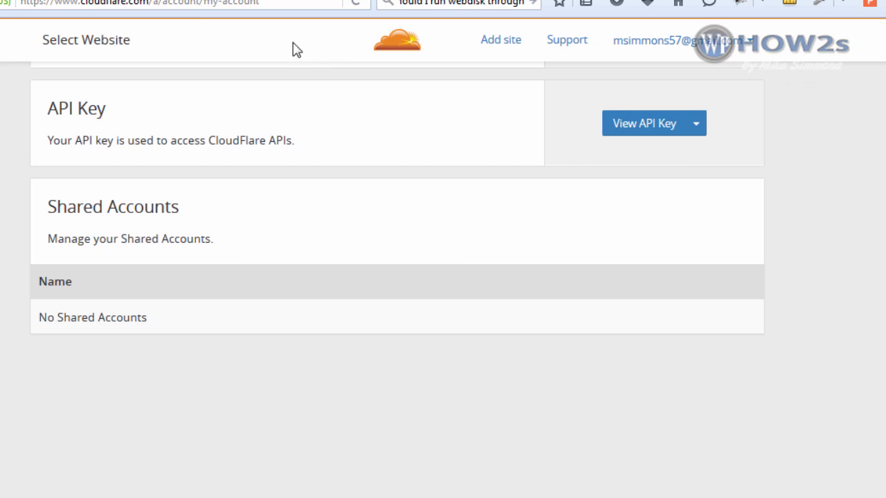
Switch to W3 Total Cache, open the CloudFlare extension's settings and set the security level to Medium
click(137, 1)
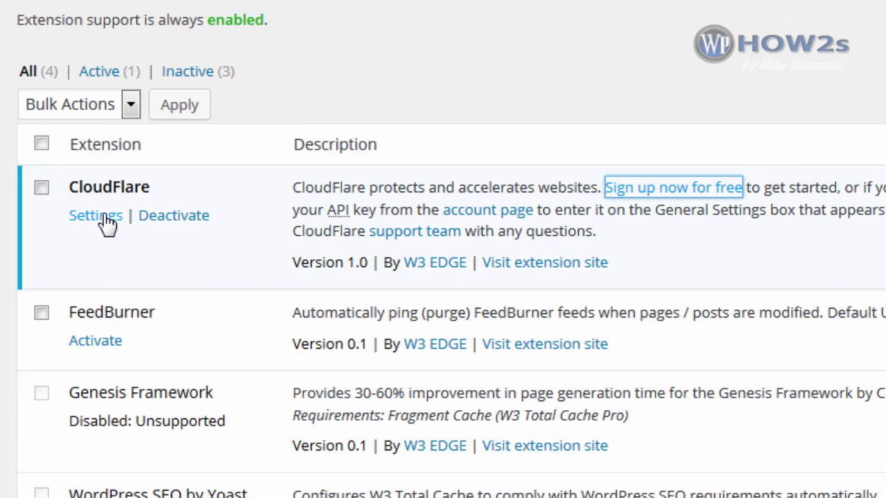
click(105, 218)
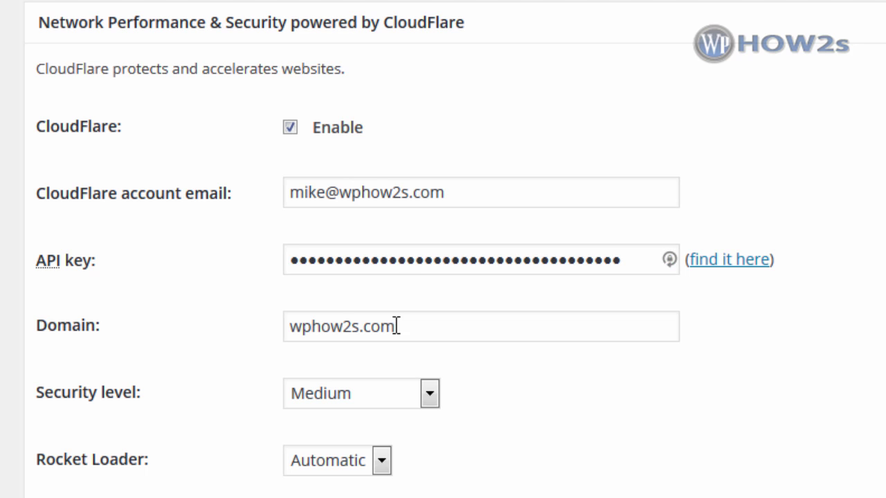
click(428, 394)
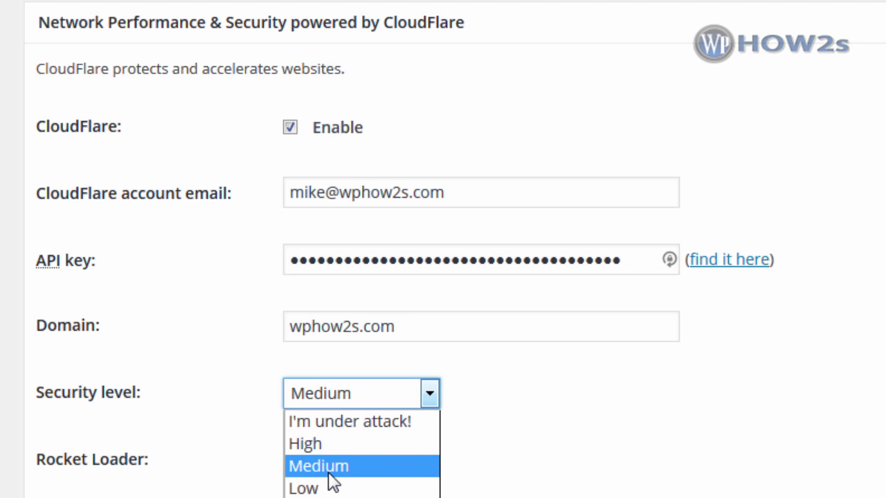
click(329, 475)
click(438, 394)
click(316, 475)
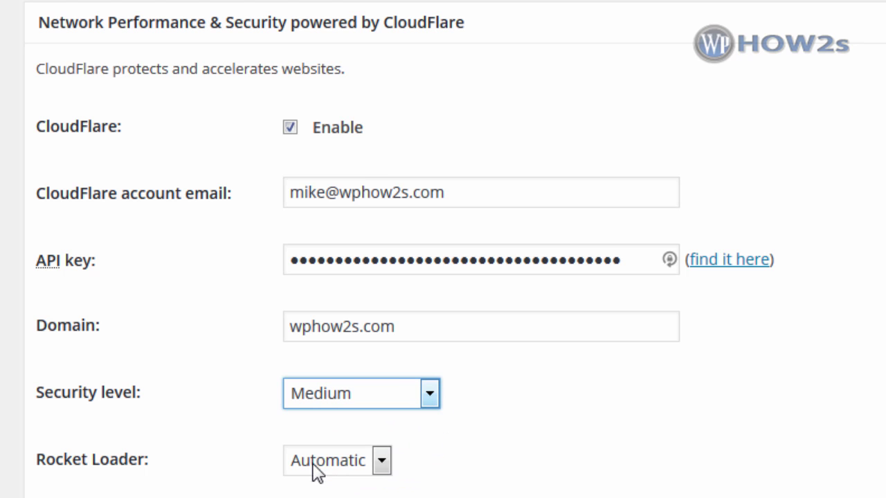
Set Rocket Loader to Automatic and Minification to CSS, JavaScript, and HTML in the CloudFlare settings
click(385, 397)
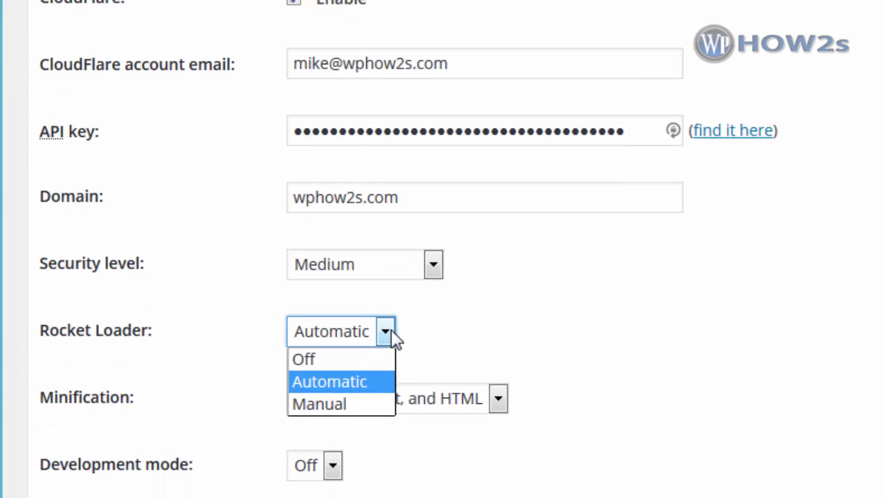
click(357, 390)
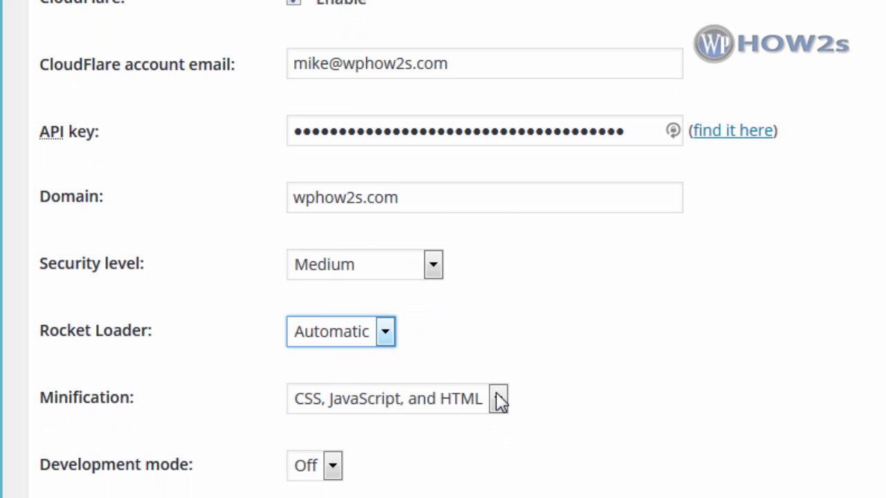
click(499, 399)
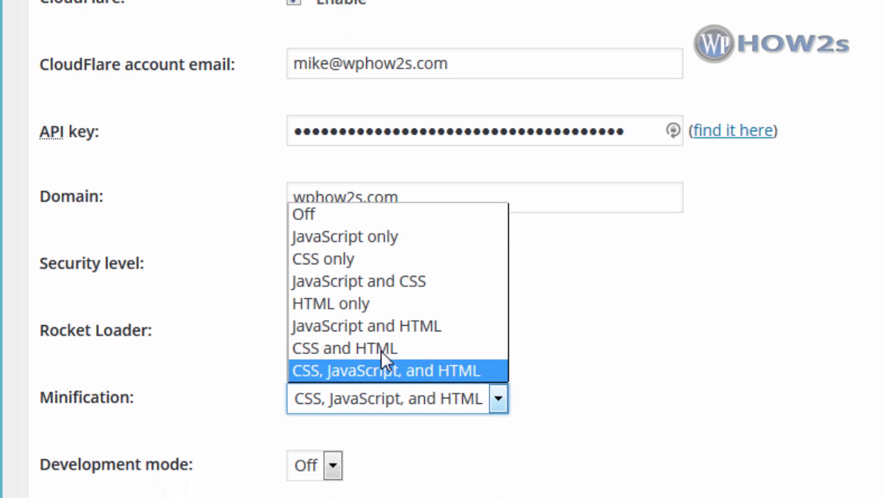
click(433, 377)
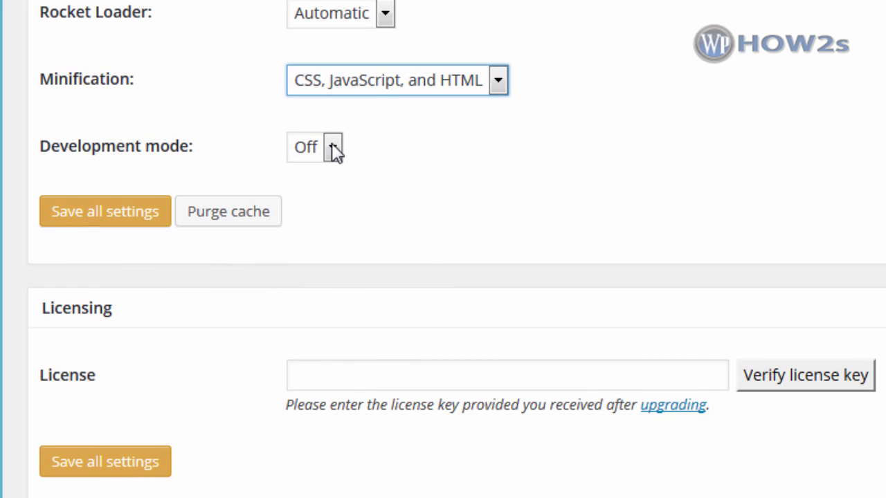
Keep CloudFlare's Development mode set to Off and save all settings
click(333, 153)
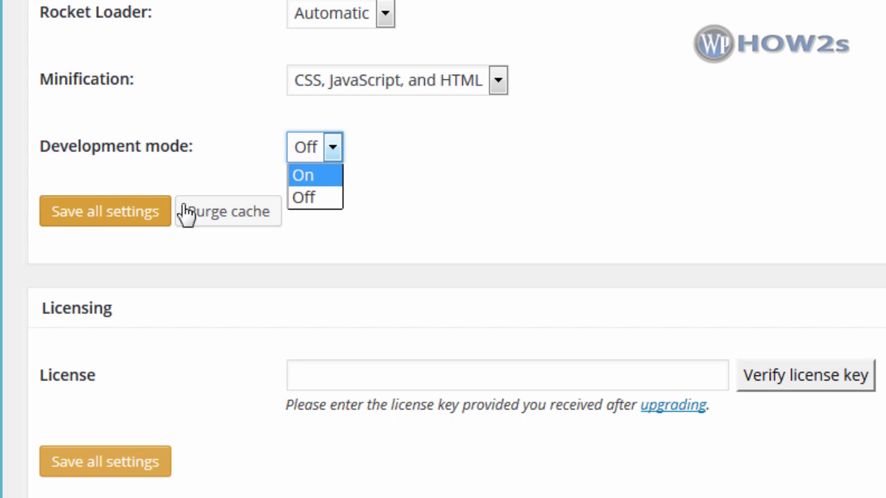
click(333, 154)
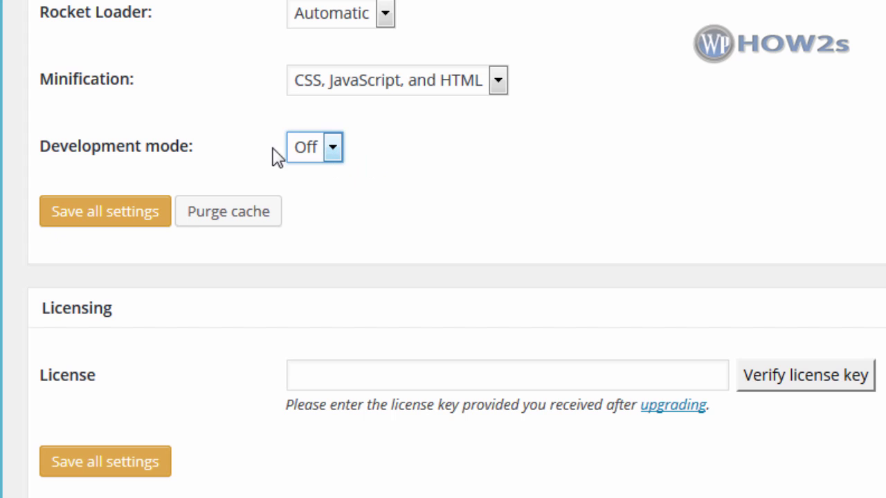
click(137, 213)
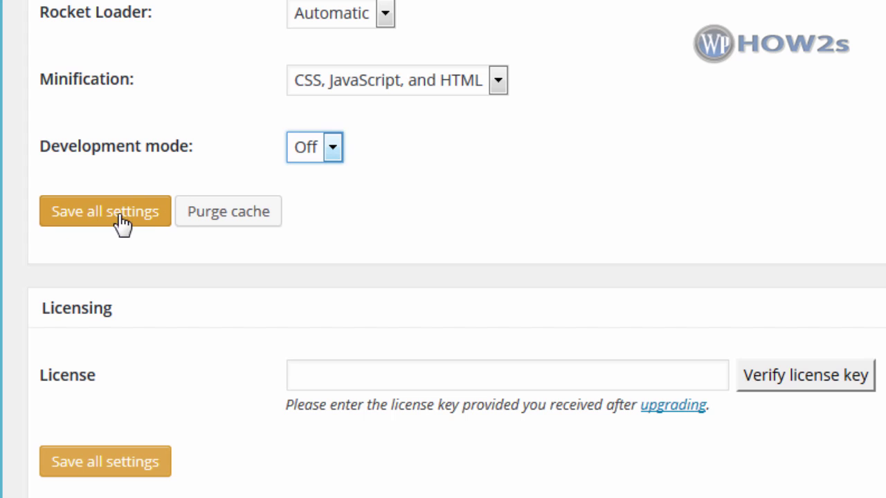
click(114, 220)
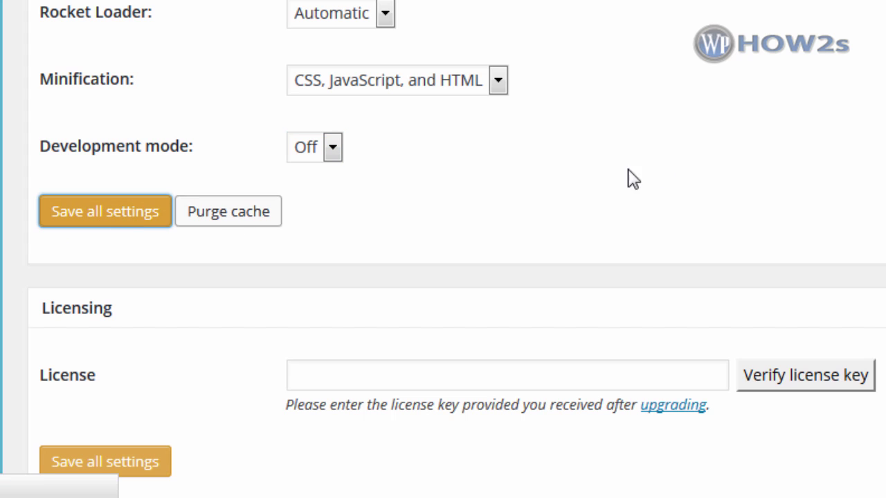